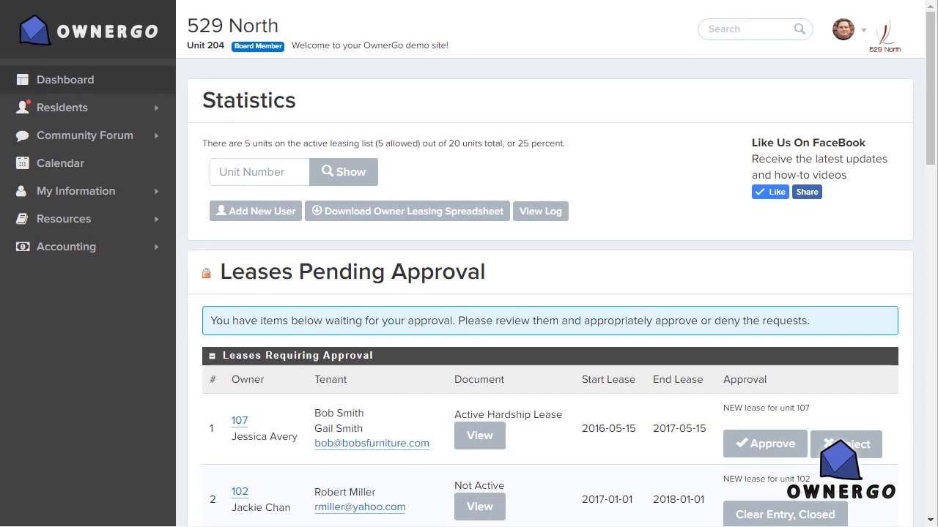
Step: Start a new survey from the residents' communications page
{"action": "left_click", "coordinate": [64, 108]}
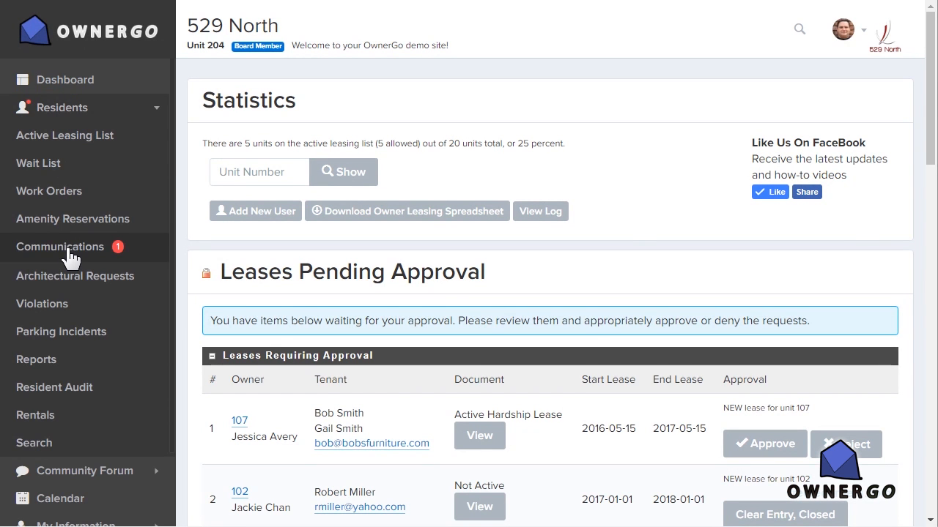
{"action": "left_click", "coordinate": [65, 249]}
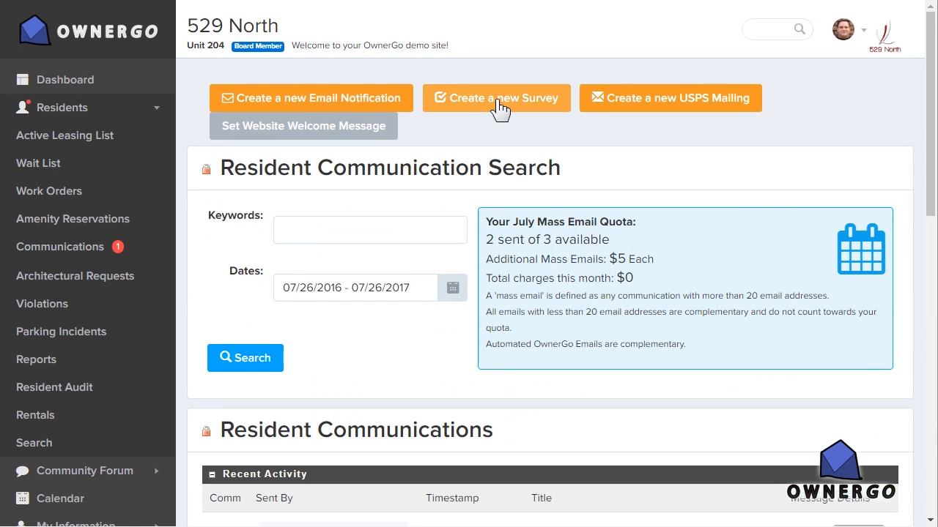
{"action": "left_click", "coordinate": [498, 102]}
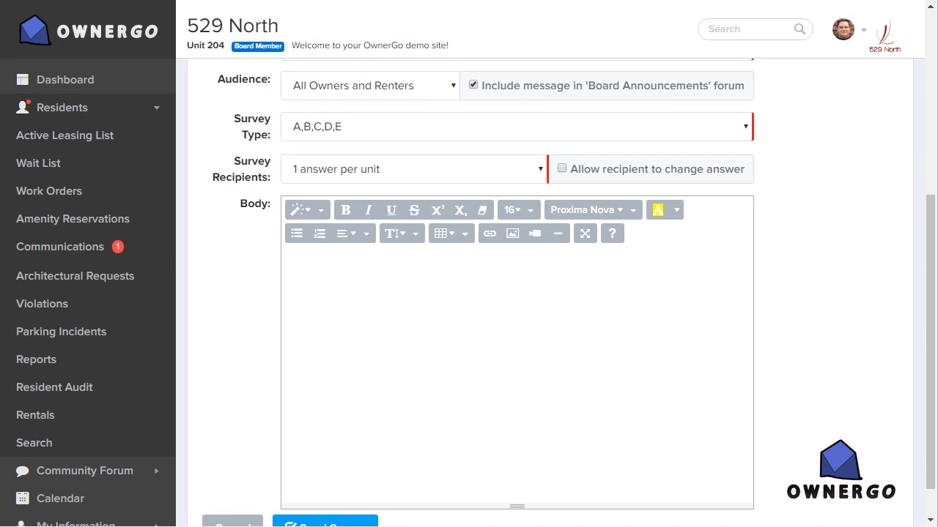
Step: Add the text "Please pick your favorite plate:" to the survey body and insert the image plates.JPG below it
{"action": "left_click", "coordinate": [325, 286]}
{"action": "type", "text": "Please pick your favorite plate:"}
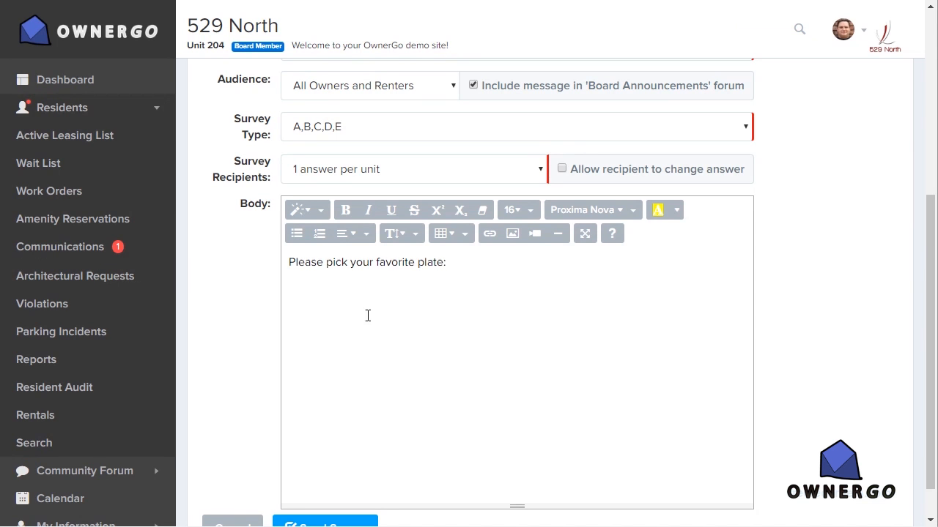
{"action": "left_click", "coordinate": [517, 237]}
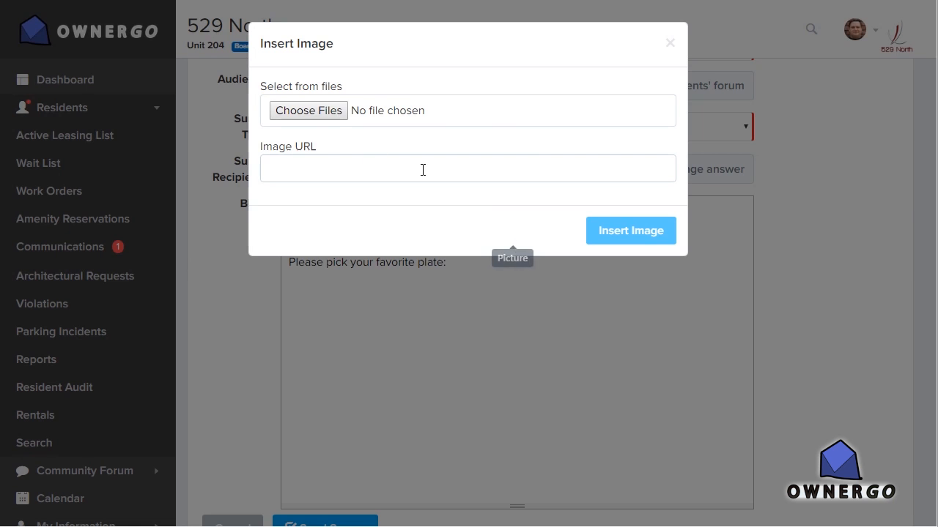
{"action": "left_click", "coordinate": [306, 108]}
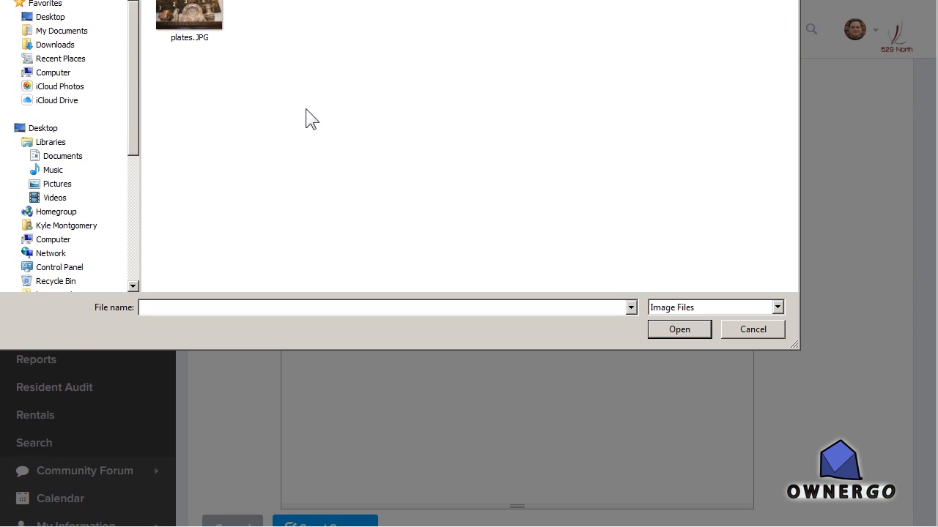
{"action": "double_click", "coordinate": [187, 10]}
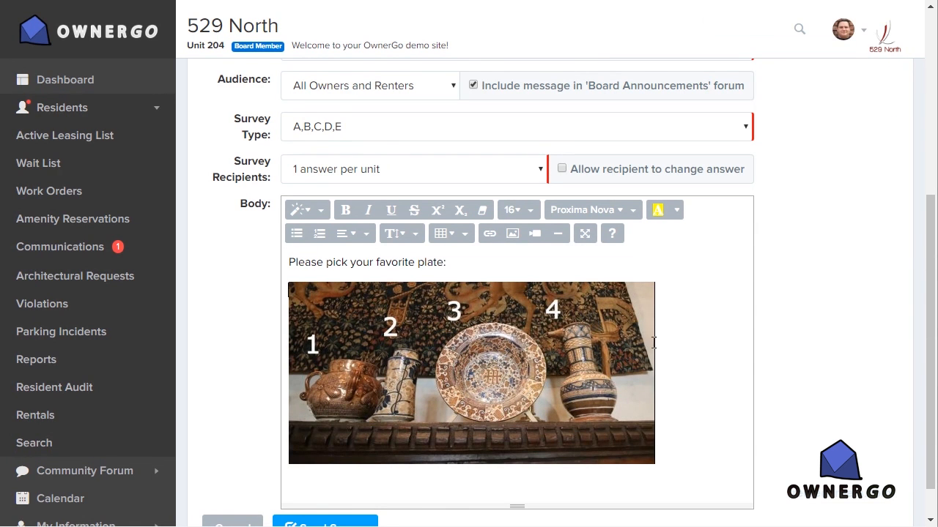
Step: Set the survey type to 1,2,3,4 and the recipients to 1 answer per unit, allowing recipients to change their answer
{"action": "left_click", "coordinate": [392, 134]}
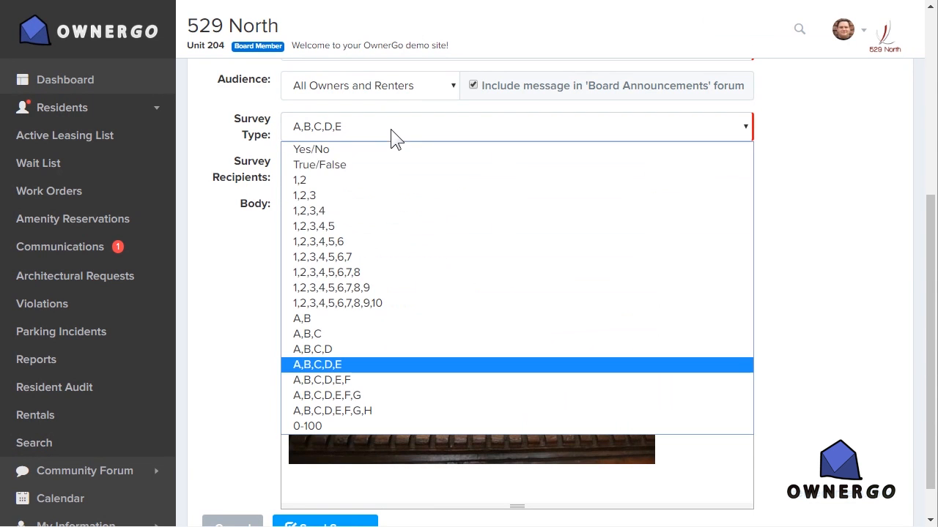
{"action": "left_click", "coordinate": [366, 211]}
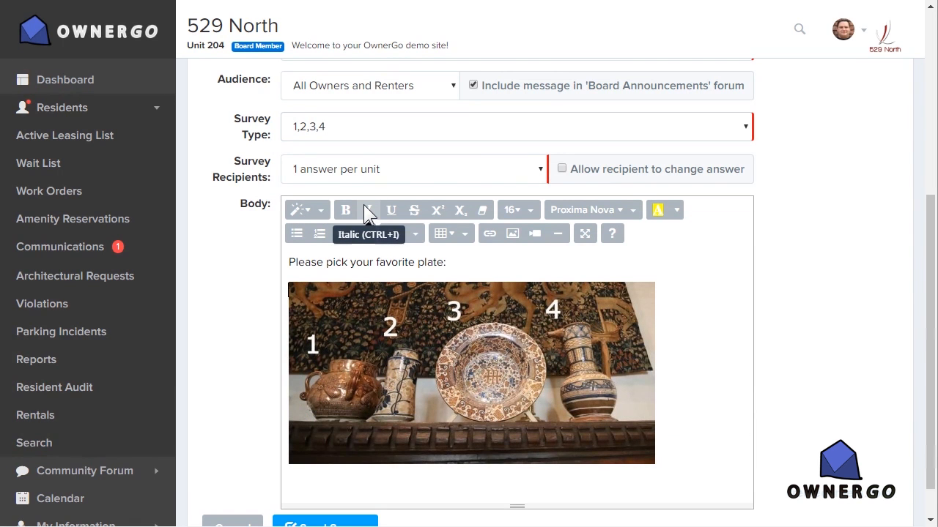
{"action": "left_click", "coordinate": [490, 176]}
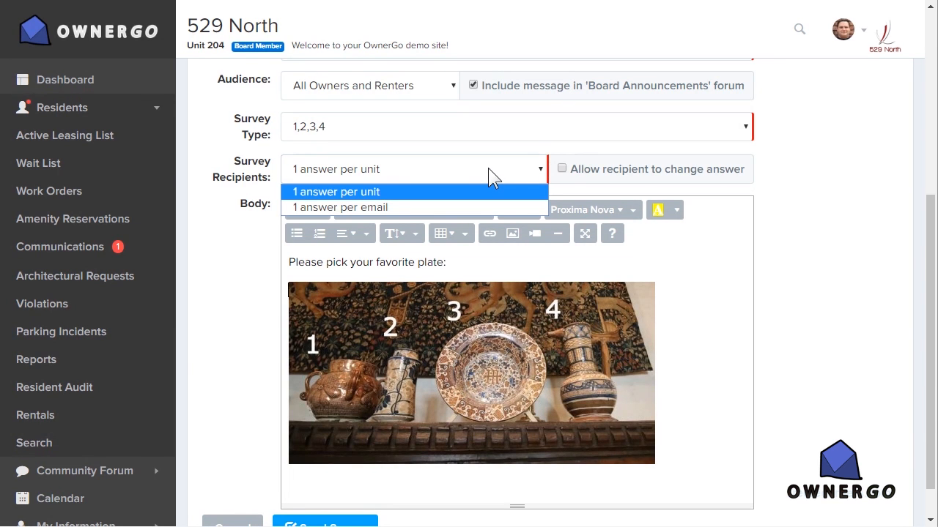
{"action": "left_click", "coordinate": [404, 194]}
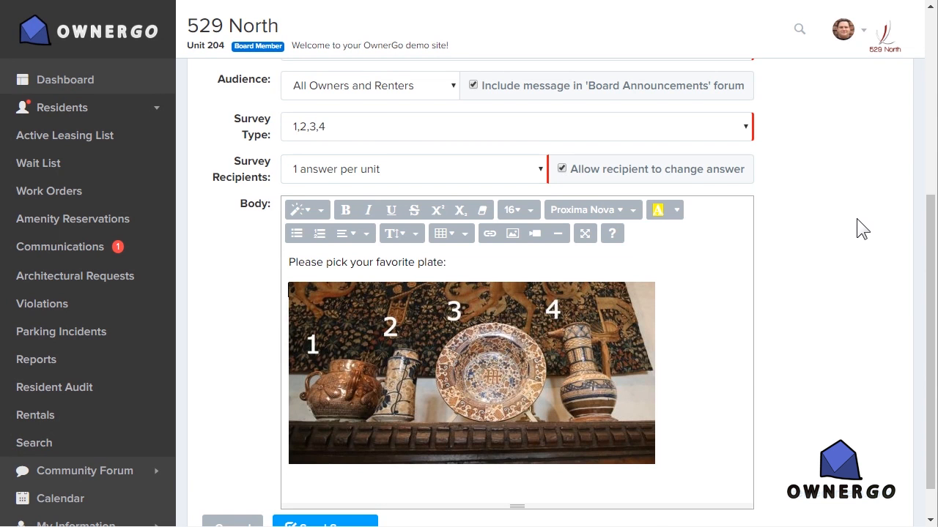
Step: Try Owners: Specific Units as the survey's audience, then set it to All Owners
{"action": "scroll", "coordinate": [856, 218], "scroll_direction": "up", "scroll_amount": 1}
{"action": "left_click", "coordinate": [450, 158]}
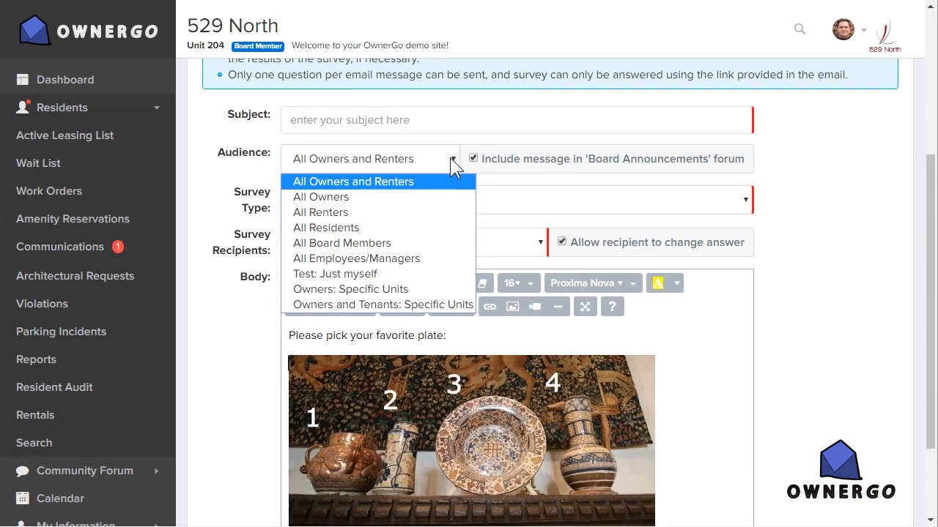
{"action": "left_click", "coordinate": [413, 290]}
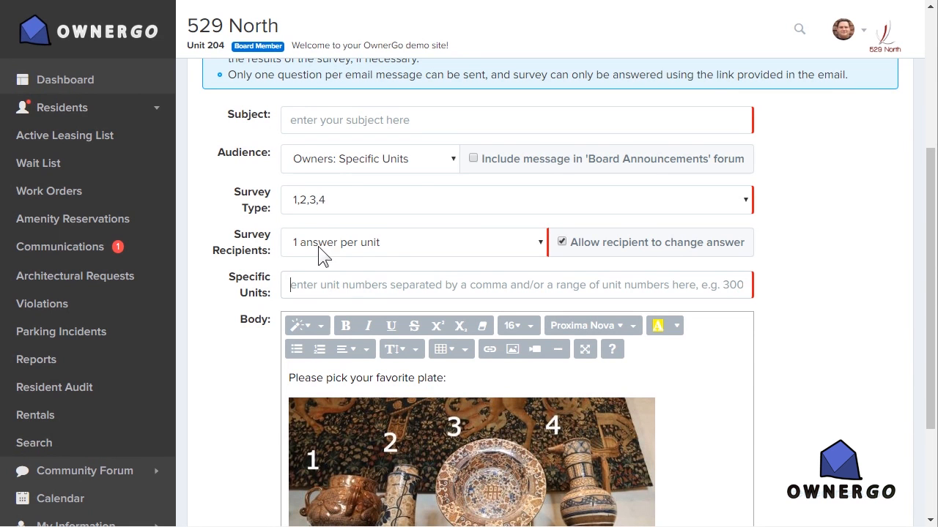
{"action": "left_click", "coordinate": [330, 161]}
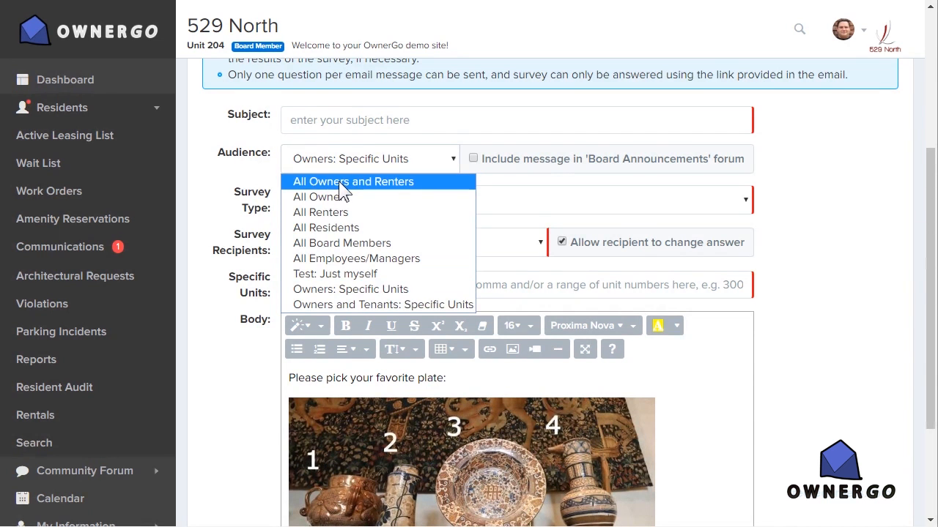
{"action": "left_click", "coordinate": [336, 196]}
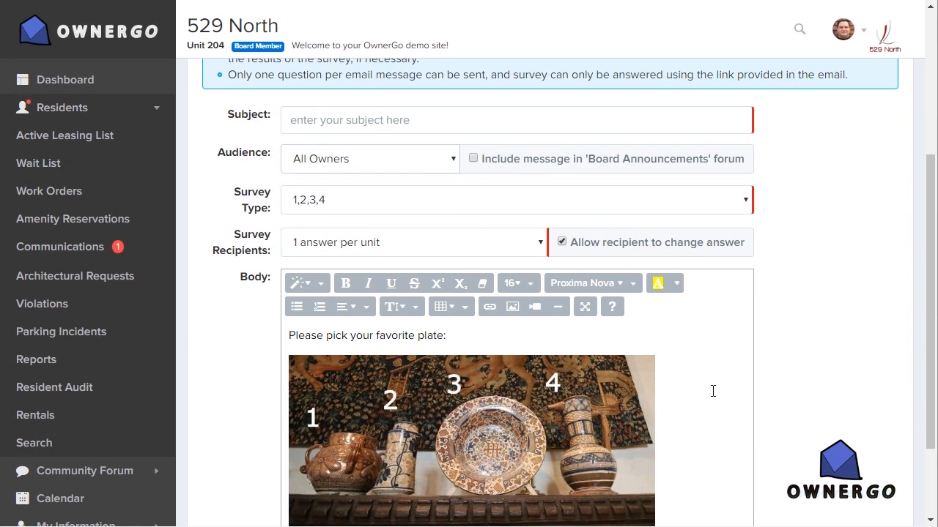
Step: Replace the survey body with the gym equipment feedback request, including the Monday, 1 August deadline and answer options A to E
{"action": "scroll", "coordinate": [836, 367], "scroll_direction": "down", "scroll_amount": 2}
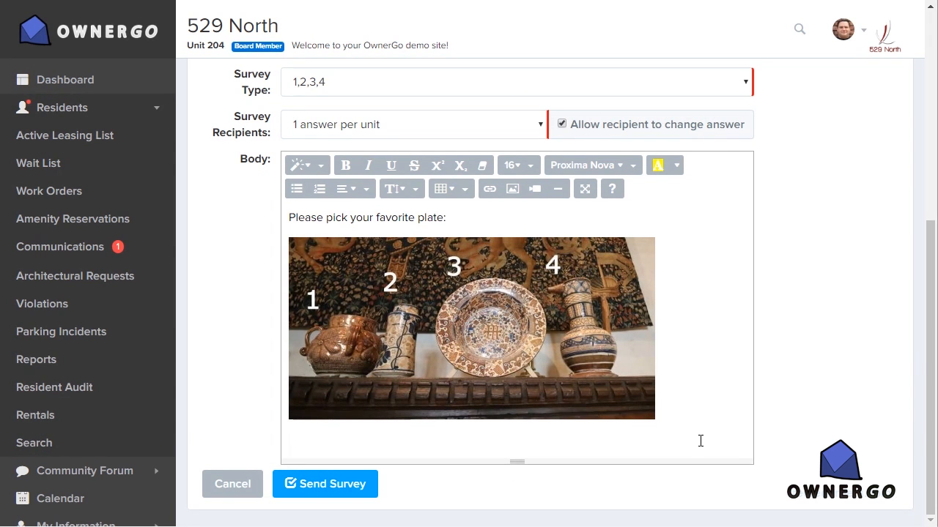
{"action": "left_click_drag", "start_coordinate": [700, 441], "coordinate": [269, 214]}
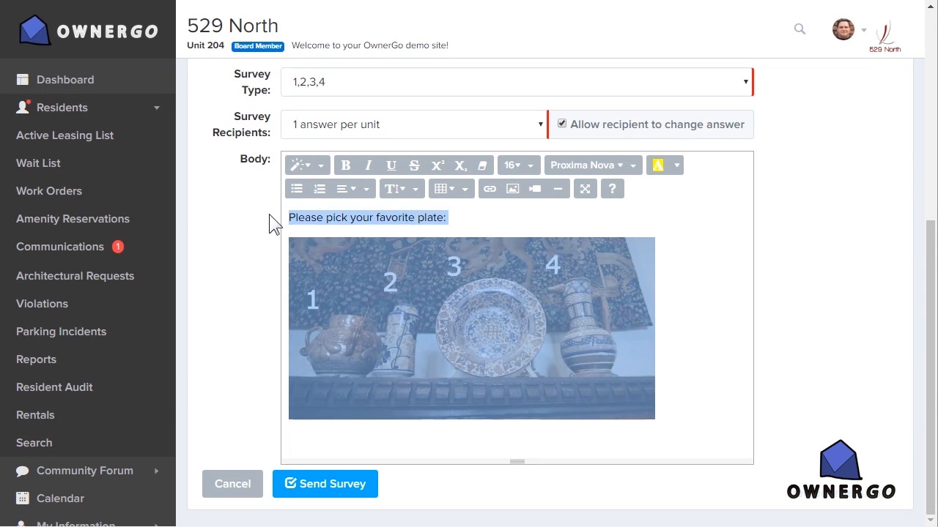
{"action": "key", "text": "Delete"}
{"action": "type", "text": "The 529 North Condo Association board is conducting a feasibility study on some new gym equipment, and we wanted community feedback on what equipment you feel we should replace in our existing facility.  Would you please choose from one of the options below, and let us know what you think our budget should be spent on for this fiscal year?  Thank you so much for your cooperation. We would like all responses by Monday, 1 August. A. New Treadmill B. Refurbish all existing weight machines C. New flat screen television D. New rubber flooring material to replace existing carpet E. Do not spend funds on any gym improvements"}
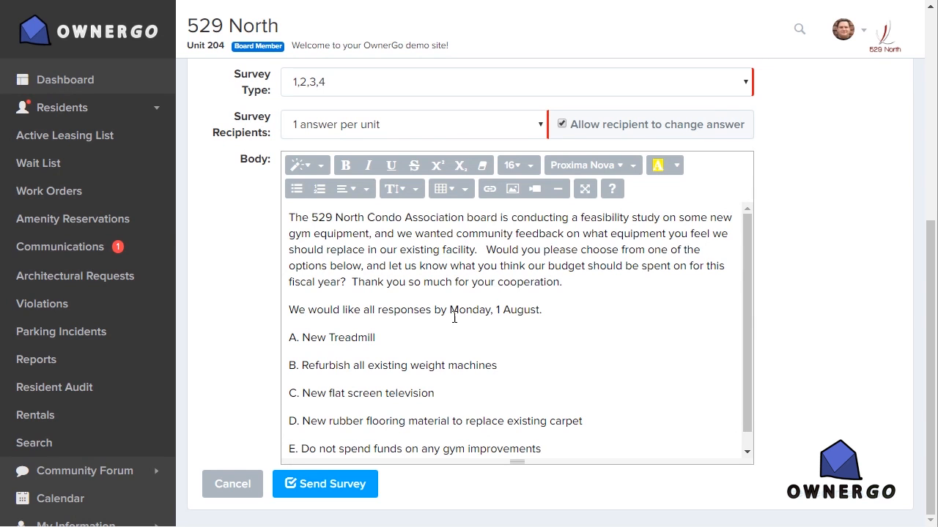
Step: Review the response deadline, introductory paragraph and answer options A to E in the survey body
{"action": "left_click_drag", "start_coordinate": [541, 316], "coordinate": [455, 313]}
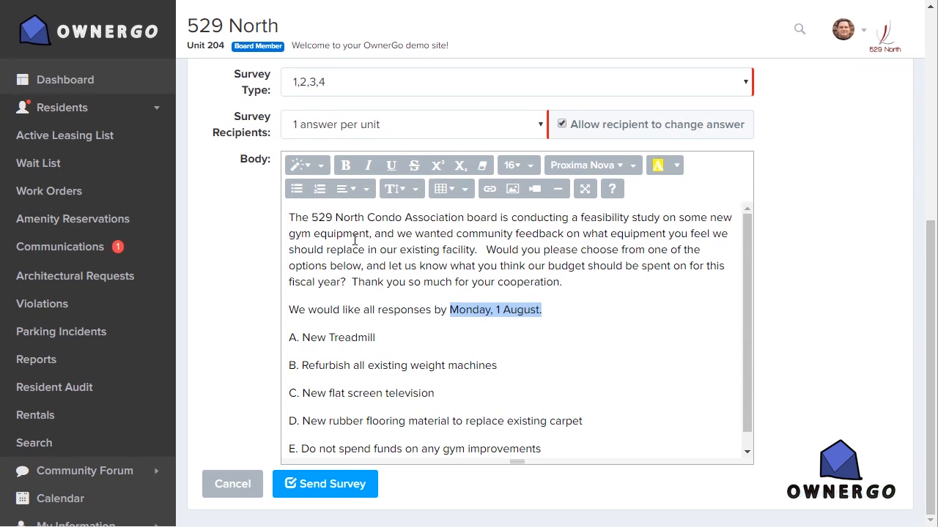
{"action": "left_click_drag", "start_coordinate": [290, 219], "coordinate": [582, 286]}
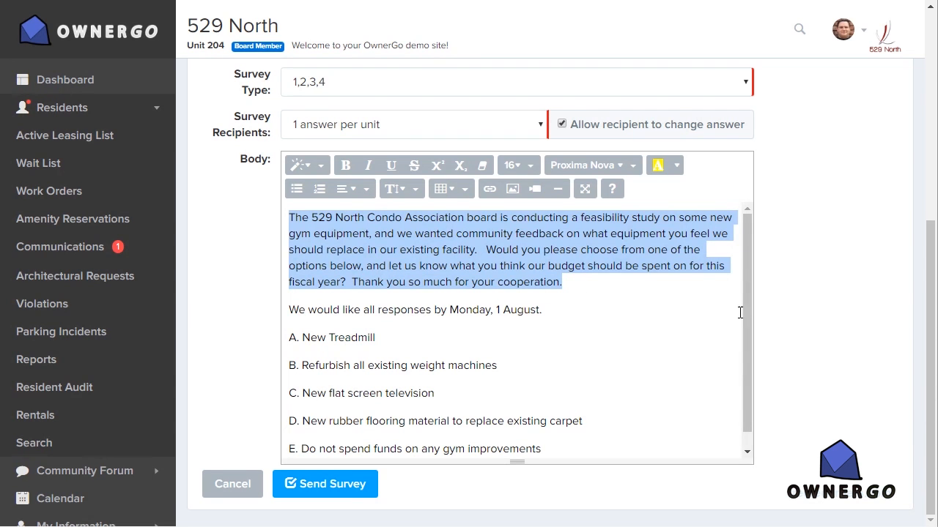
{"action": "left_click", "coordinate": [789, 311]}
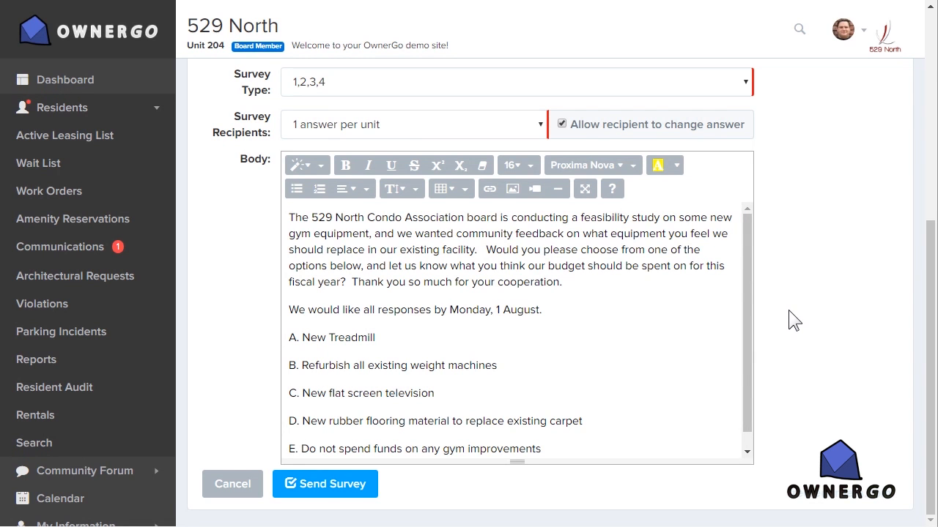
{"action": "left_click_drag", "start_coordinate": [744, 316], "coordinate": [745, 357]}
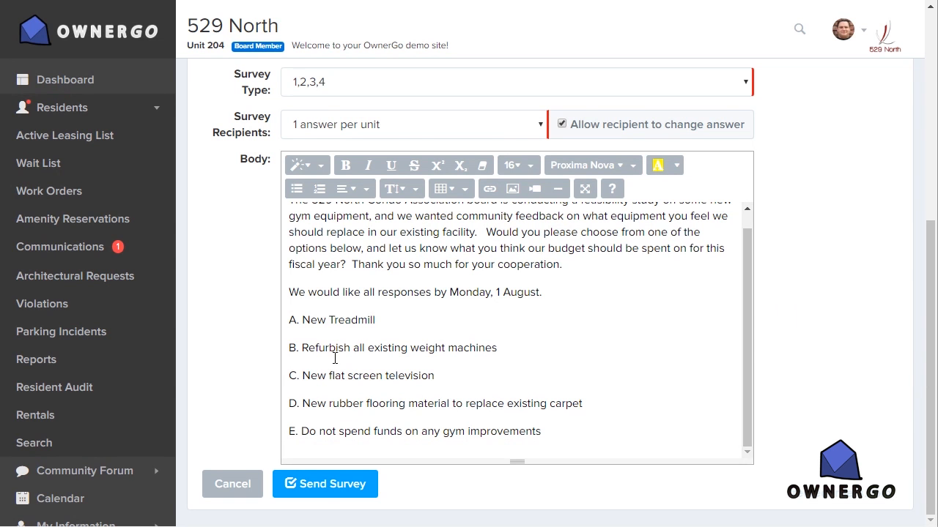
{"action": "left_click_drag", "start_coordinate": [293, 327], "coordinate": [554, 442]}
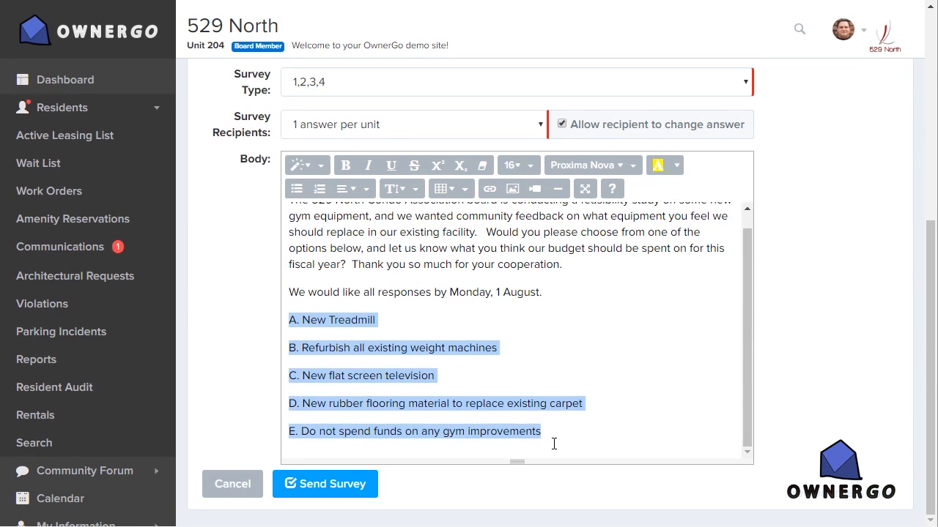
{"action": "left_click", "coordinate": [819, 380]}
Step: Set the survey type to A,B,C,D,E to match the answer options in the body
{"action": "scroll", "coordinate": [819, 380], "scroll_direction": "up", "scroll_amount": 3}
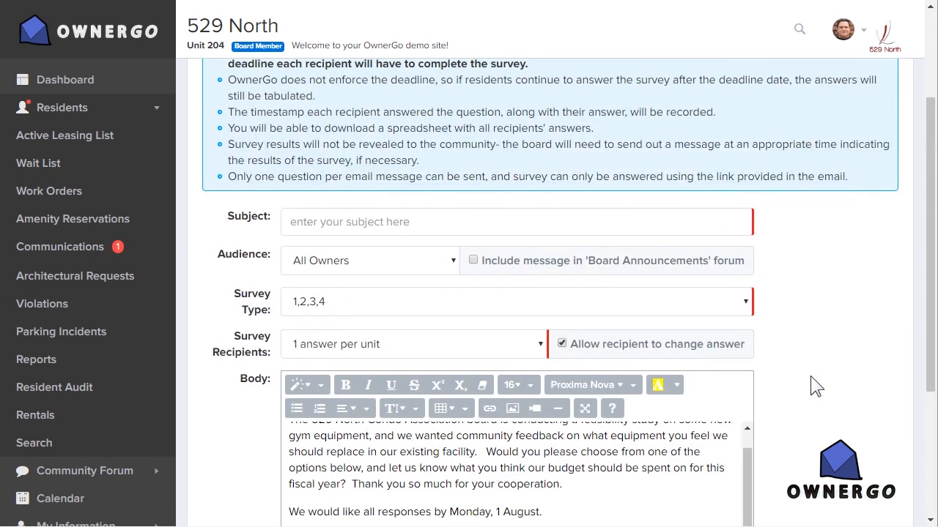
{"action": "scroll", "coordinate": [847, 379], "scroll_direction": "down", "scroll_amount": 1}
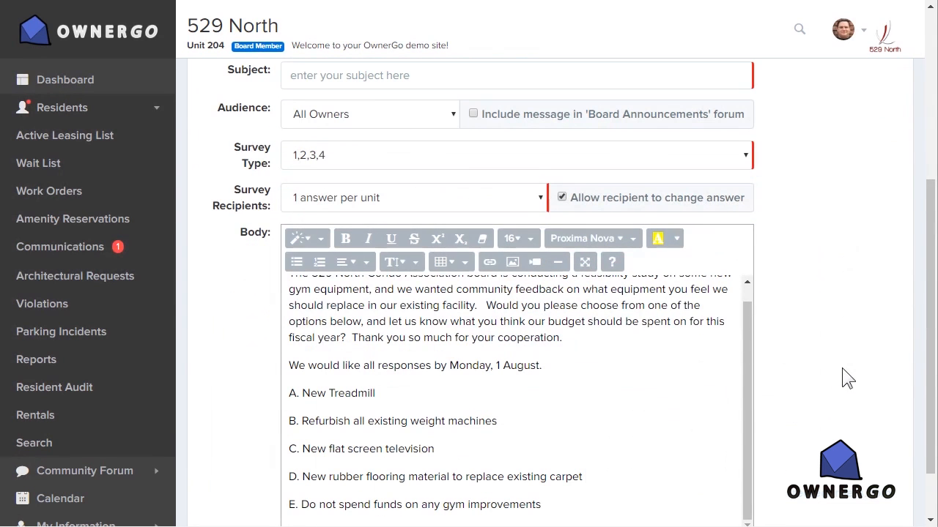
{"action": "left_click", "coordinate": [530, 155]}
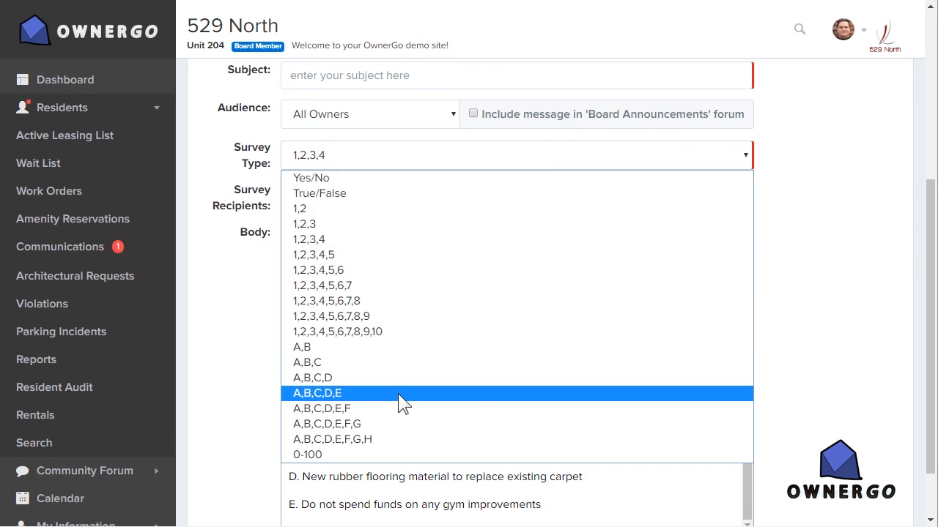
{"action": "left_click", "coordinate": [355, 394]}
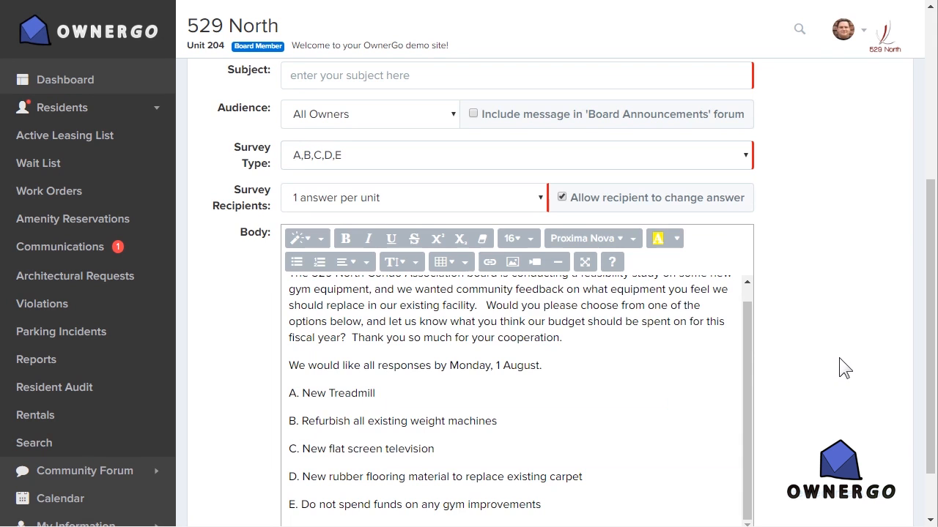
Step: Enter "Survey: Community Purchases For Gym" as the subject and send the survey
{"action": "scroll", "coordinate": [839, 357], "scroll_direction": "up", "scroll_amount": 2}
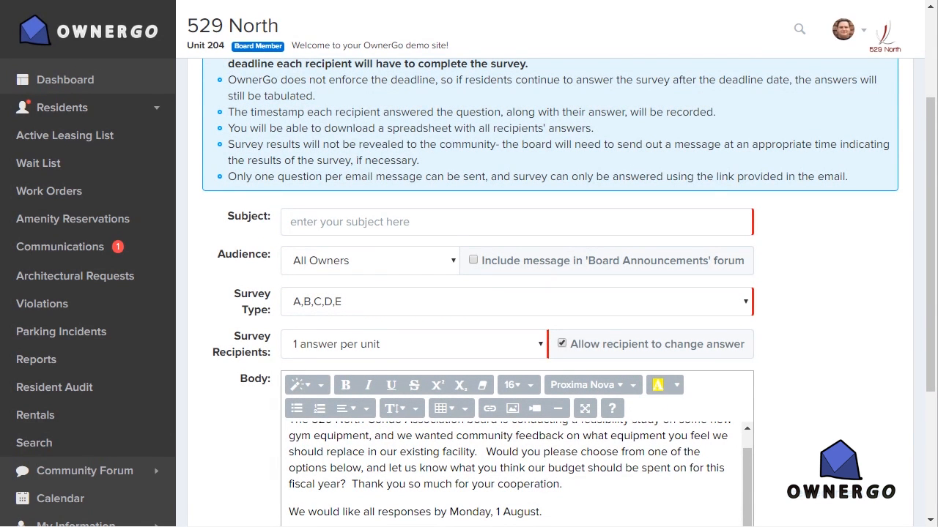
{"action": "left_click", "coordinate": [319, 224]}
{"action": "type", "text": "Survey: Community Purchases For Gym"}
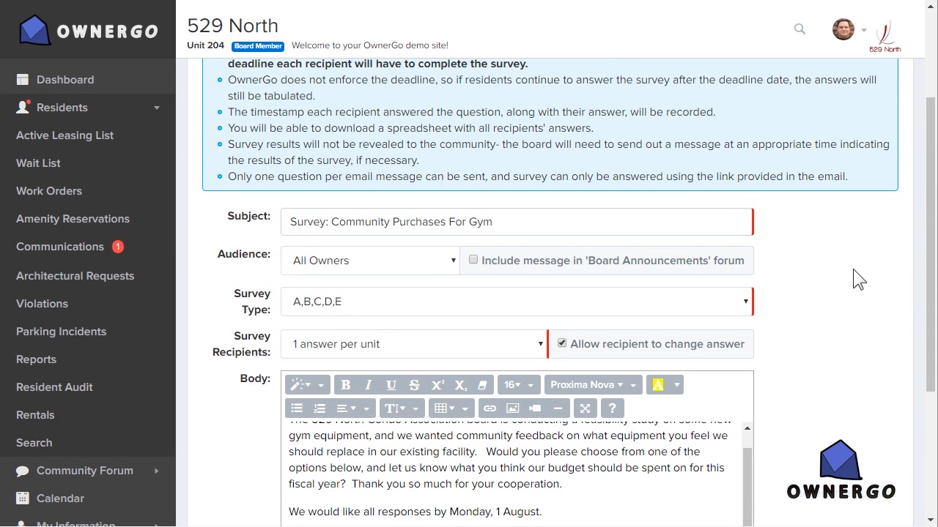
{"action": "scroll", "coordinate": [853, 269], "scroll_direction": "down", "scroll_amount": 3}
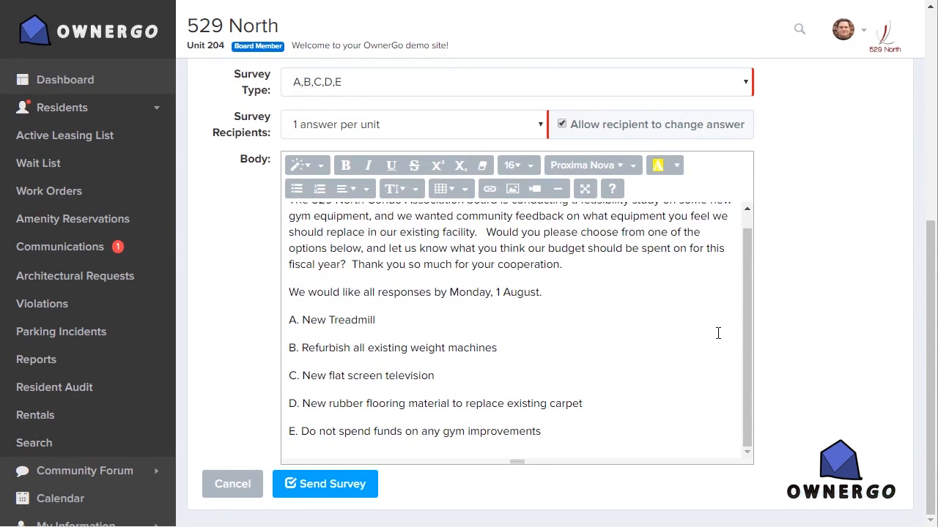
{"action": "left_click", "coordinate": [313, 486]}
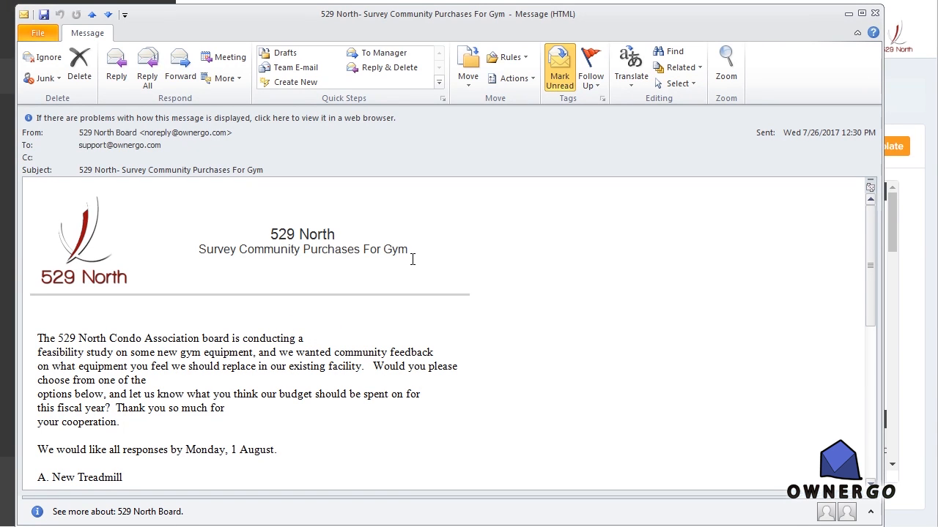
Step: Examine the received survey email's header, message text, answer options and Respond to Survey link
{"action": "left_click_drag", "start_coordinate": [410, 257], "coordinate": [132, 237]}
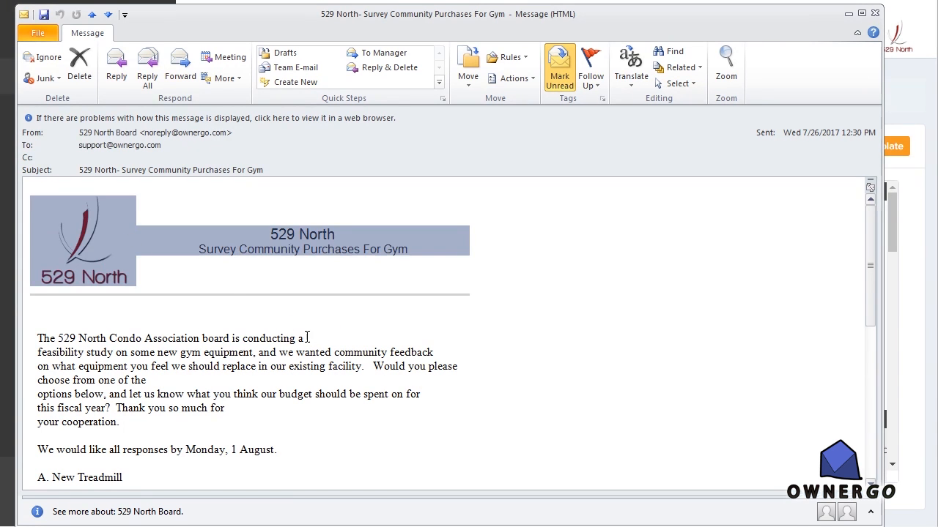
{"action": "scroll", "coordinate": [306, 335], "scroll_direction": "down", "scroll_amount": 4}
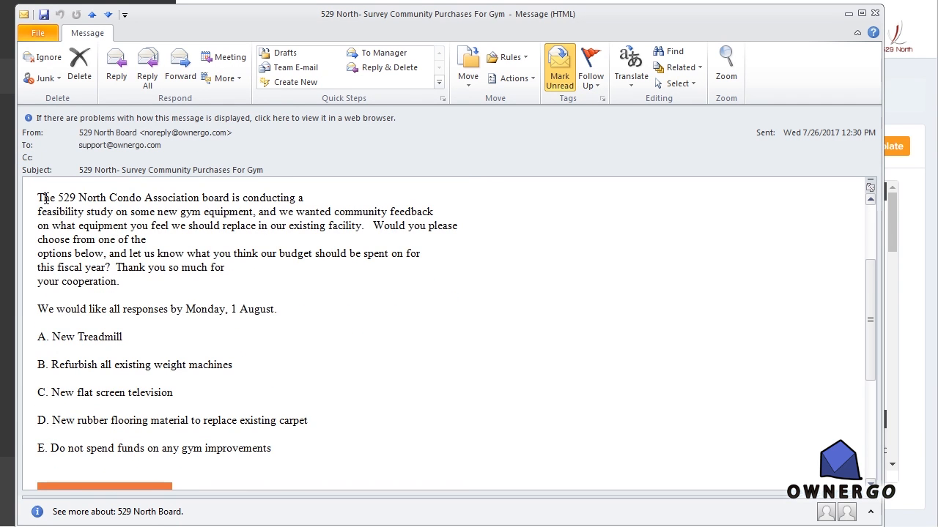
{"action": "key", "text": "ctrl+a"}
{"action": "left_click", "coordinate": [252, 350]}
{"action": "scroll", "coordinate": [320, 358], "scroll_direction": "down", "scroll_amount": 4}
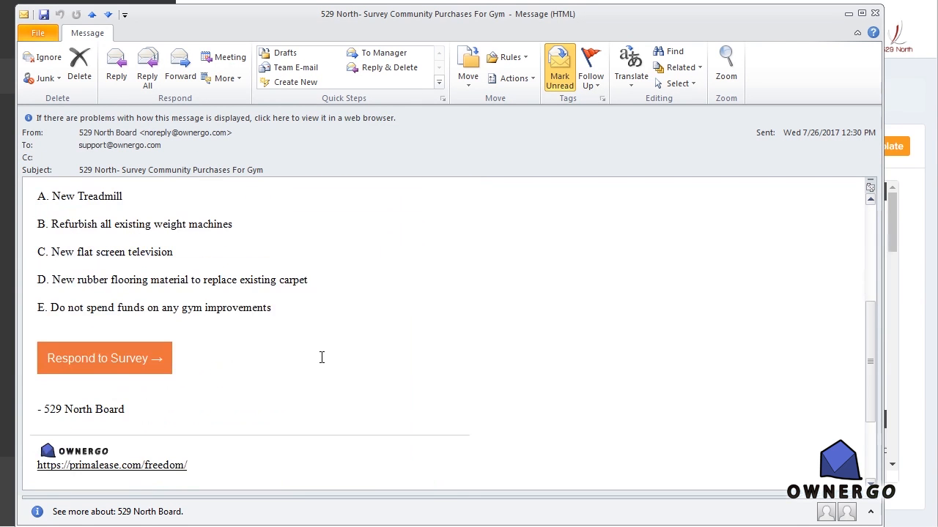
{"action": "scroll", "coordinate": [320, 358], "scroll_direction": "down", "scroll_amount": 1}
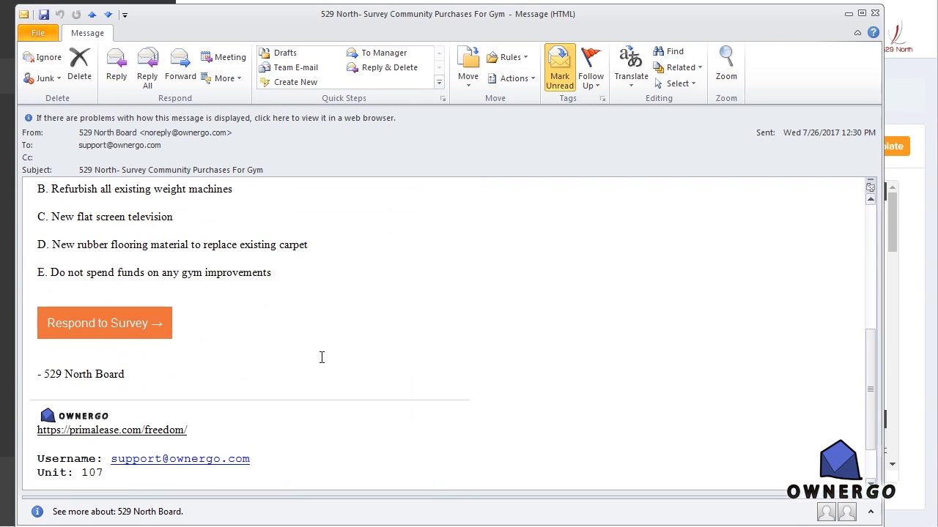
Step: Open the survey from the received email, choose answer D and submit it
{"action": "left_click", "coordinate": [118, 328]}
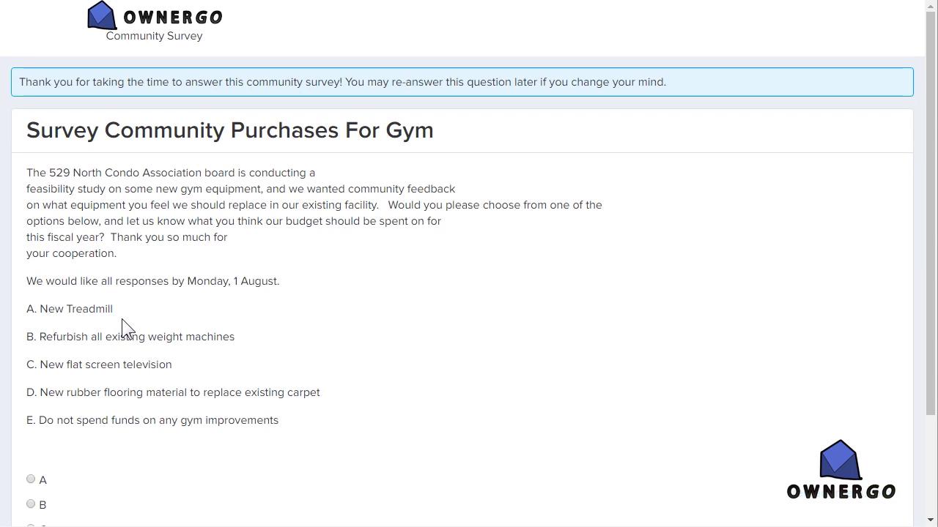
{"action": "scroll", "coordinate": [121, 328], "scroll_direction": "down", "scroll_amount": 2}
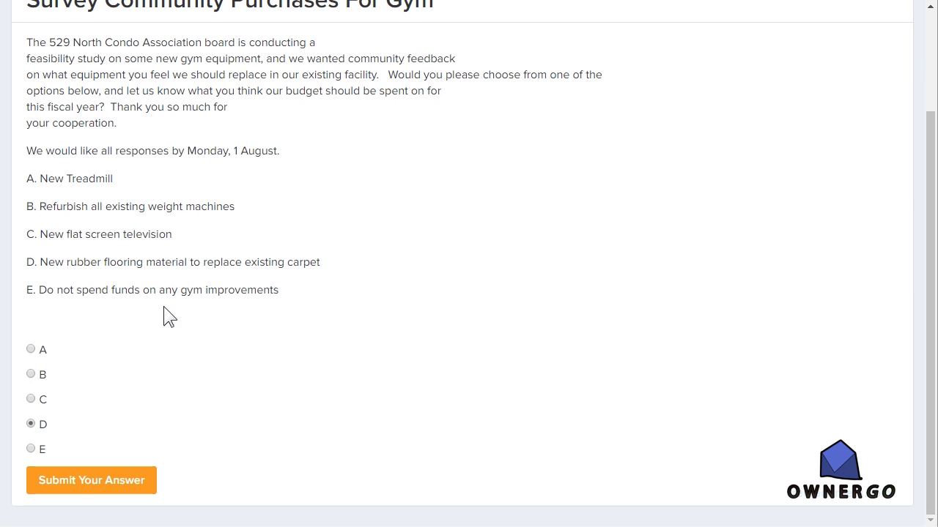
{"action": "left_click", "coordinate": [74, 481]}
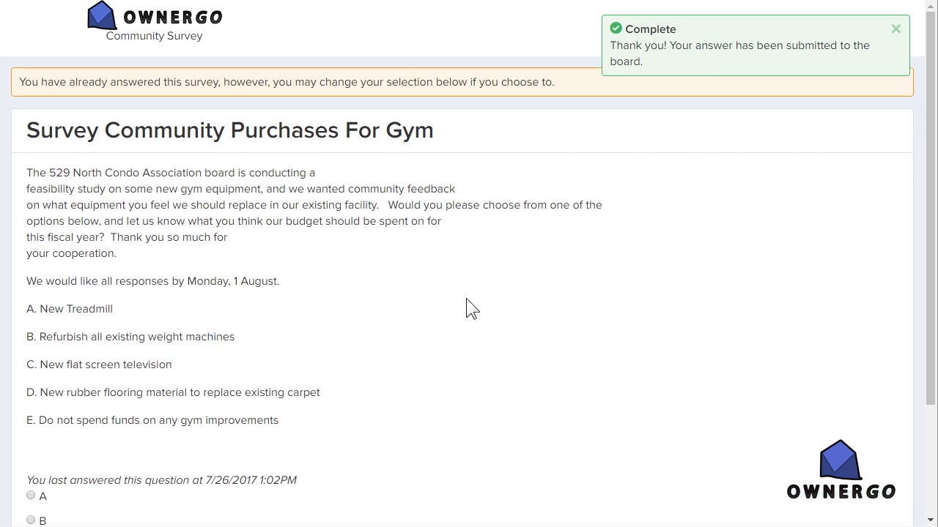
Step: Check when the survey question was last answered and change the response to C
{"action": "scroll", "coordinate": [466, 304], "scroll_direction": "down", "scroll_amount": 3}
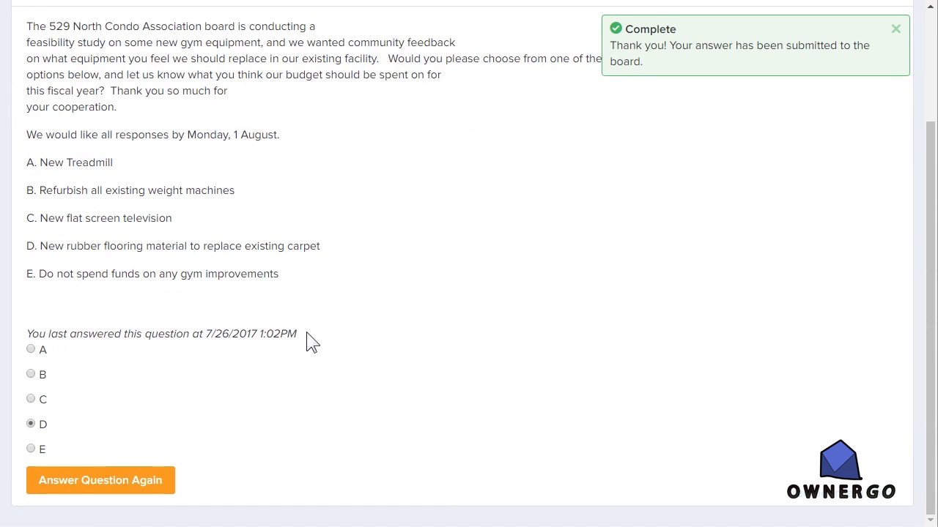
{"action": "left_click_drag", "start_coordinate": [283, 341], "coordinate": [208, 340]}
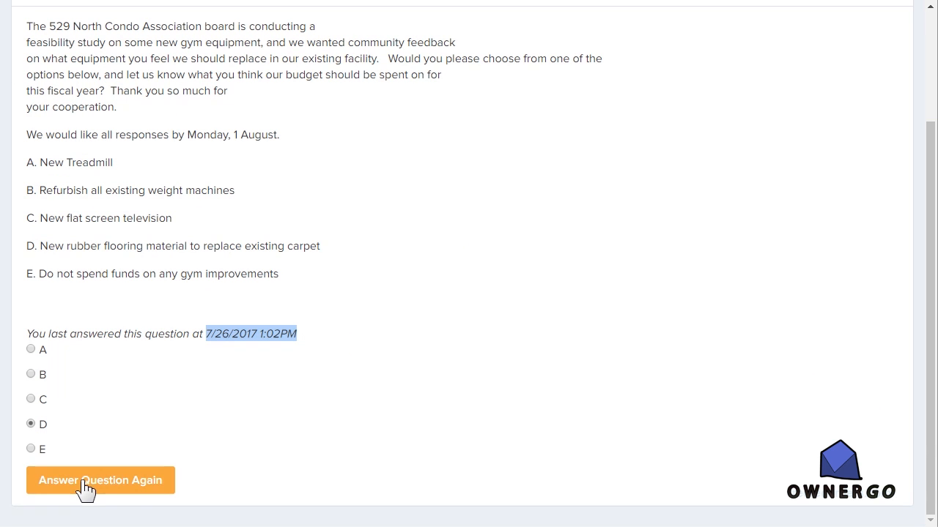
{"action": "left_click", "coordinate": [31, 400]}
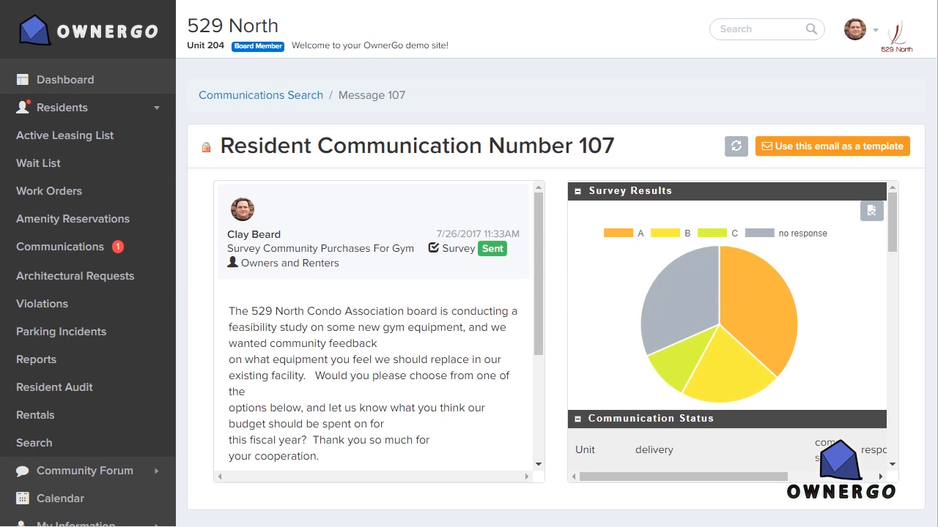
Step: Refresh the survey results and examine each pie chart slice's votes against the answer options in the message
{"action": "left_click", "coordinate": [737, 146]}
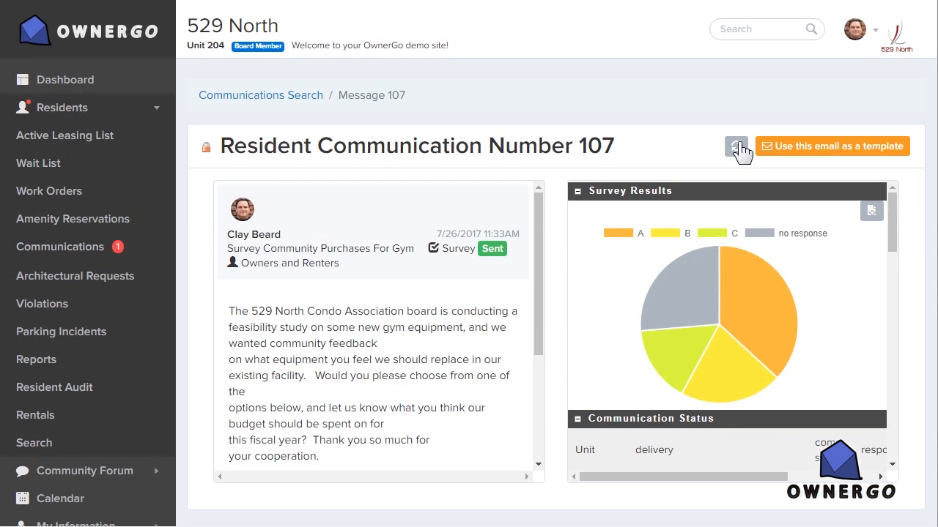
{"action": "left_click_drag", "start_coordinate": [534, 254], "coordinate": [526, 384]}
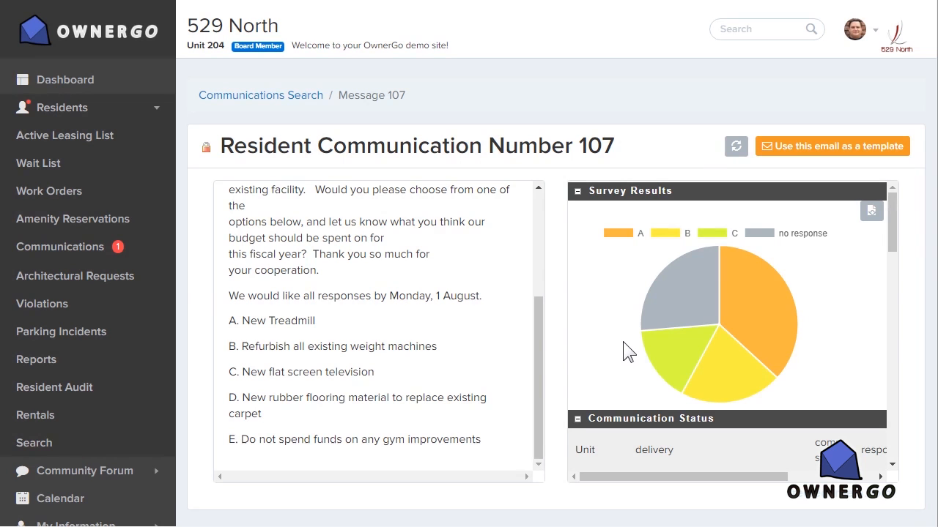
{"action": "mouse_move", "coordinate": [762, 295]}
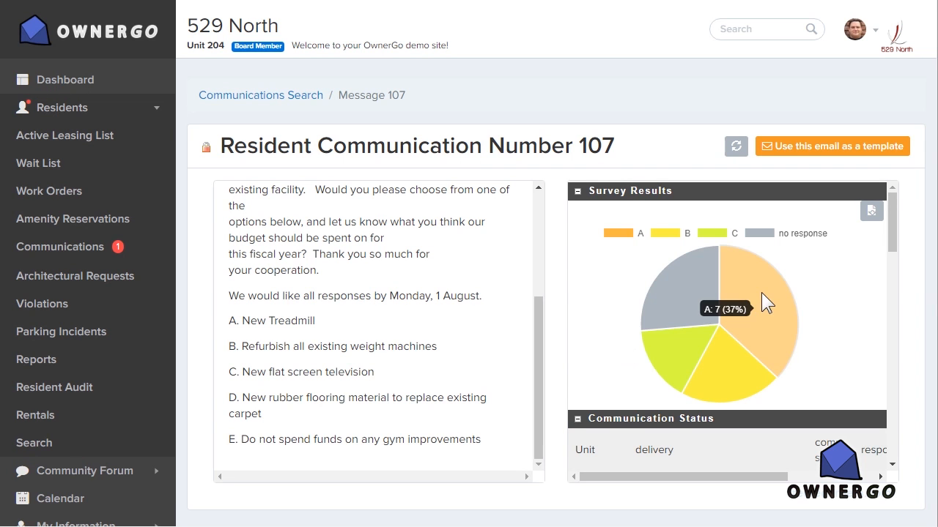
{"action": "mouse_move", "coordinate": [687, 304]}
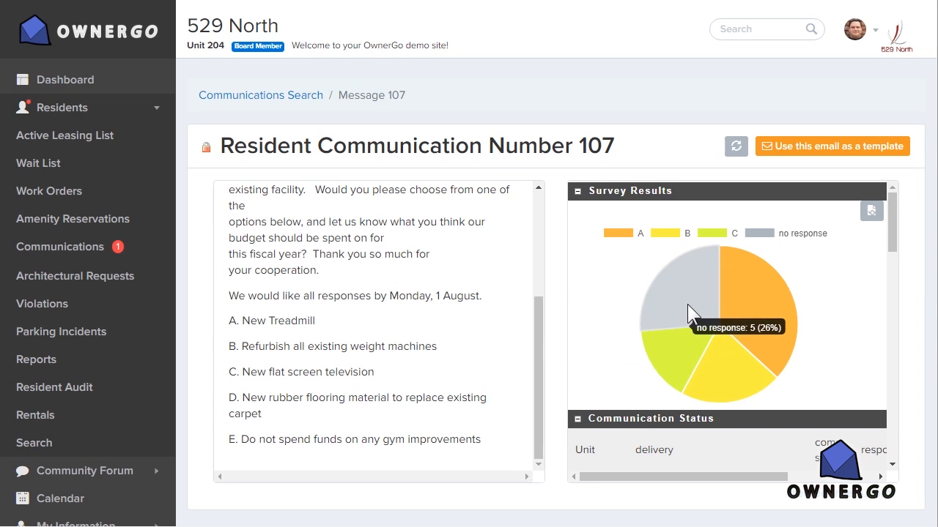
{"action": "mouse_move", "coordinate": [737, 303]}
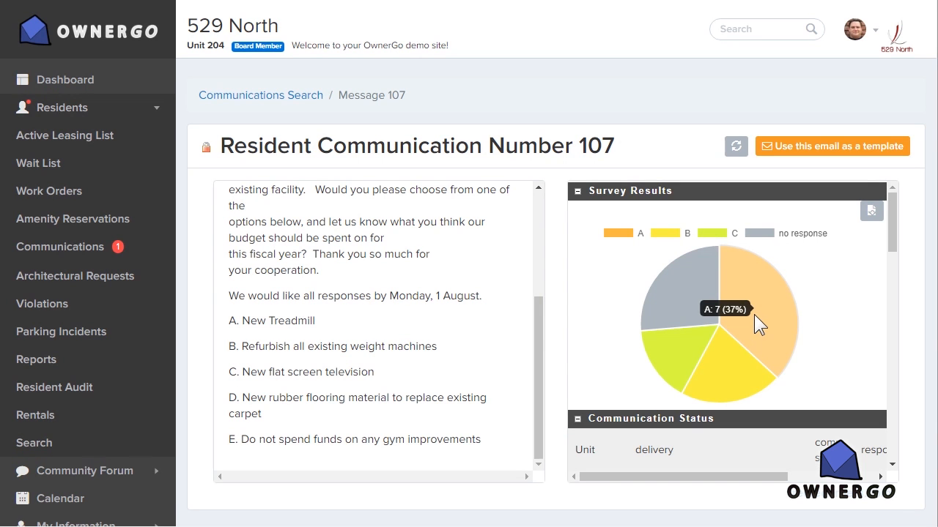
{"action": "mouse_move", "coordinate": [727, 359]}
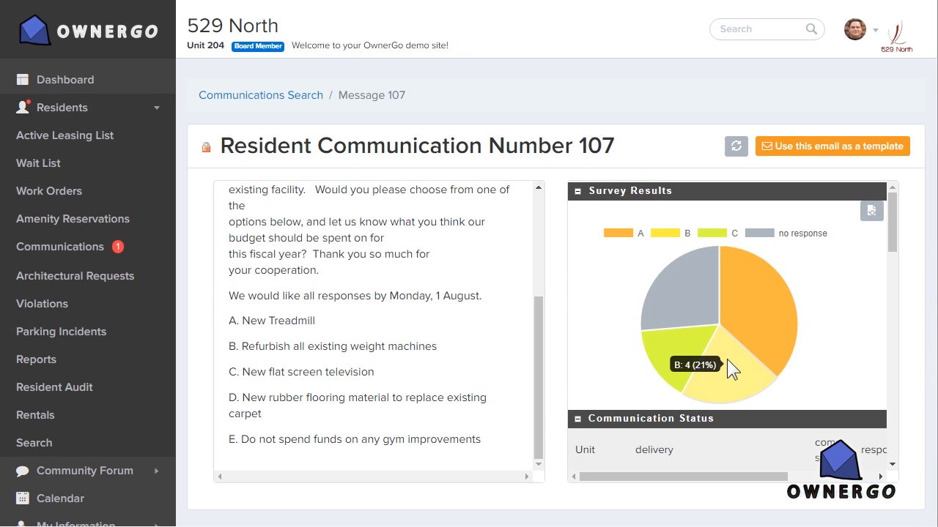
{"action": "mouse_move", "coordinate": [685, 342]}
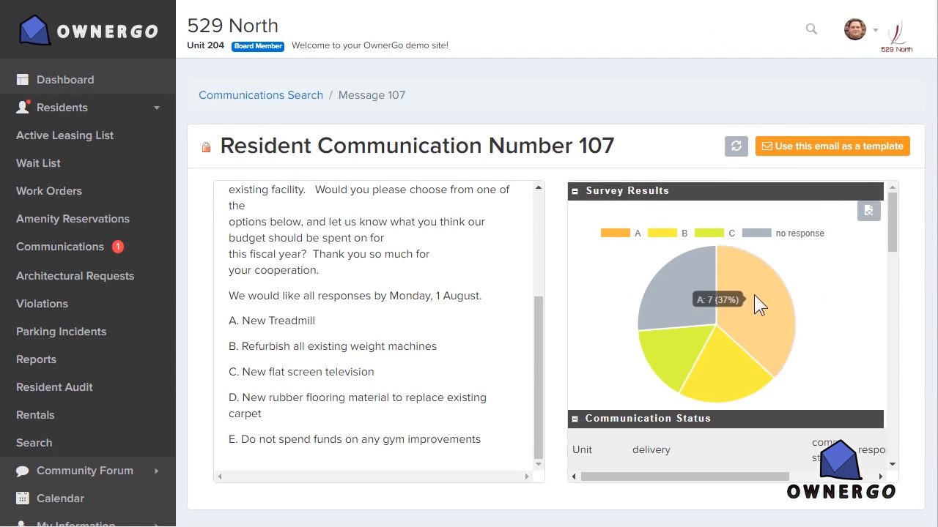
Step: Review each unit's delivery, communication status and survey response in the Communication Status list, and return to the results chart
{"action": "left_click_drag", "start_coordinate": [895, 231], "coordinate": [885, 278]}
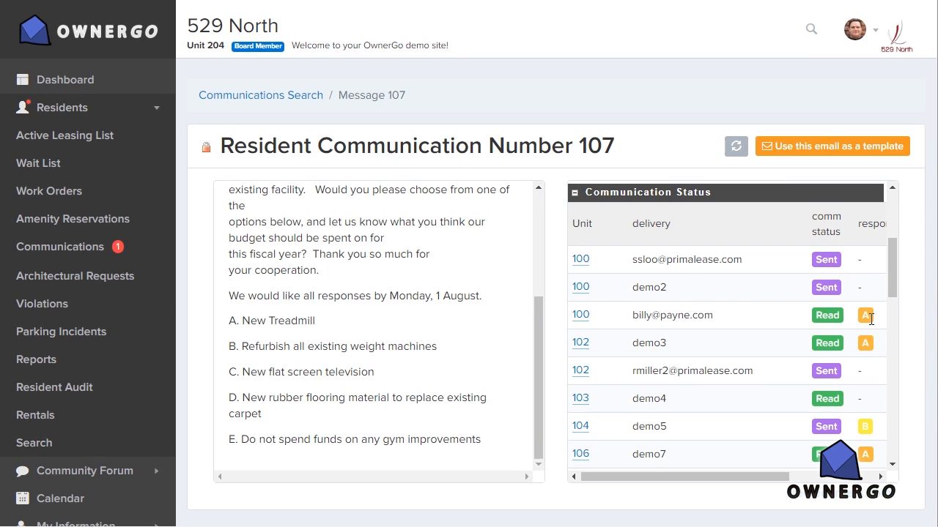
{"action": "left_click_drag", "start_coordinate": [890, 276], "coordinate": [895, 295]}
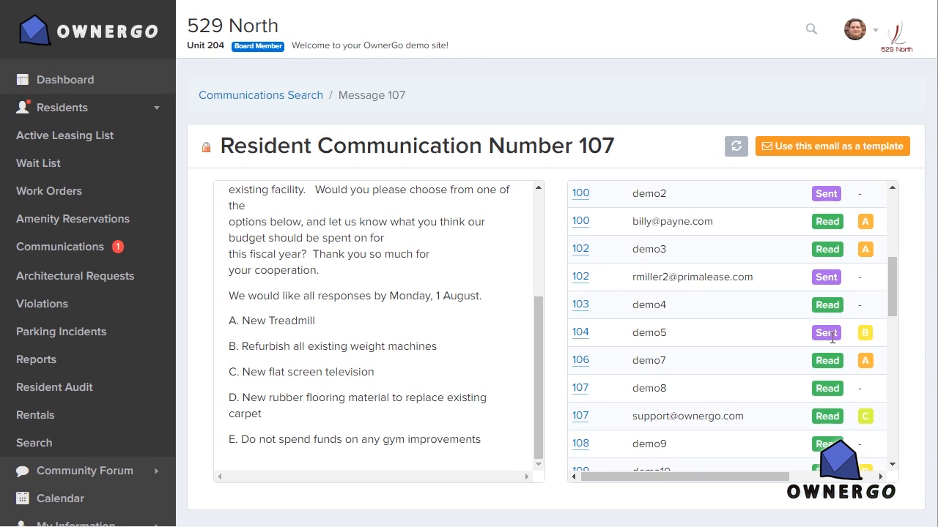
{"action": "left_click_drag", "start_coordinate": [815, 334], "coordinate": [842, 337]}
{"action": "left_click_drag", "start_coordinate": [892, 294], "coordinate": [902, 216]}
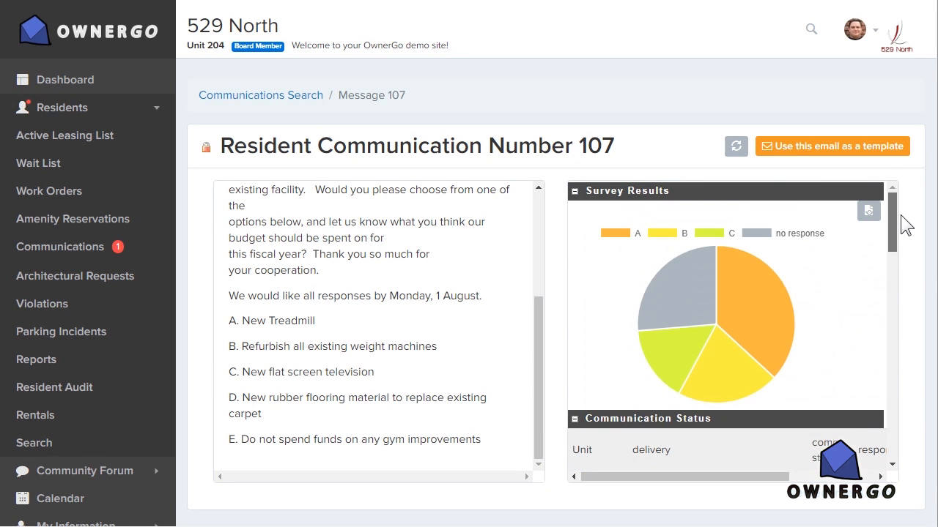